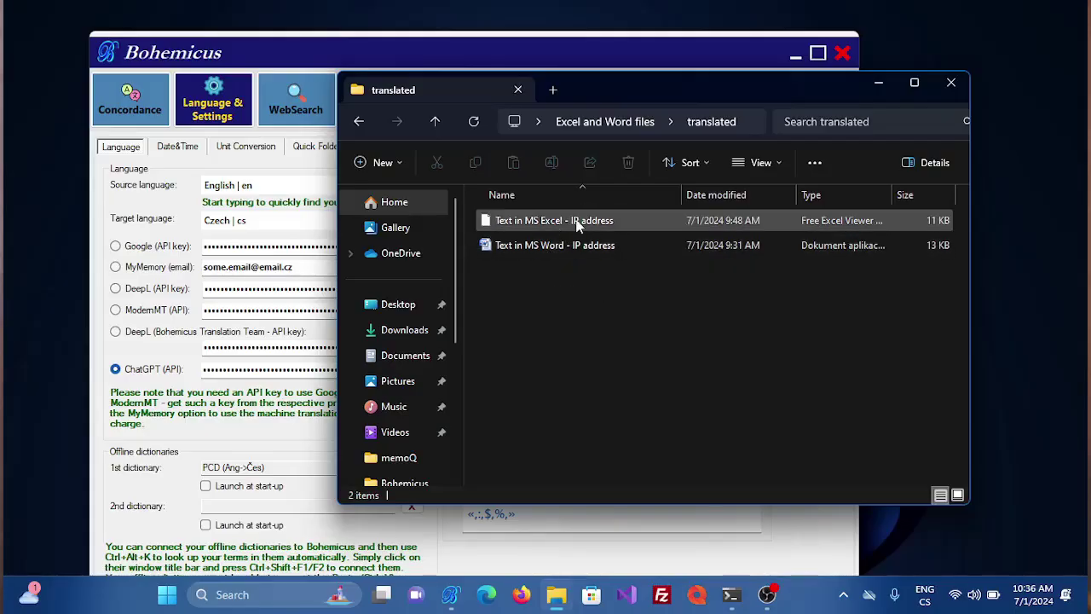
- Select the 'Text in MS Excel - IP address' file in the translated folder
mouse_move(511, 246)
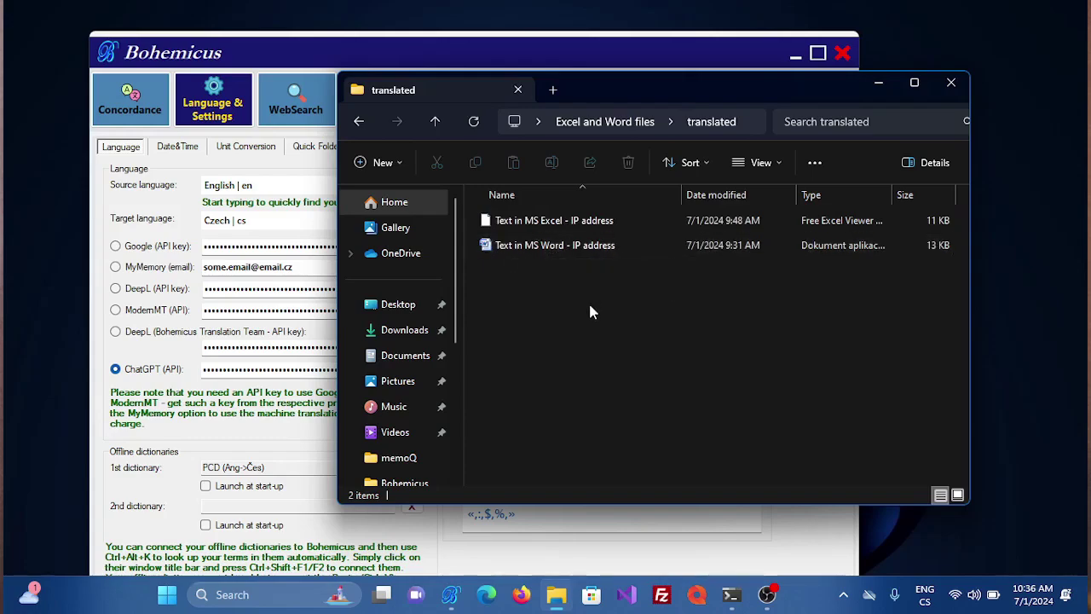
left_click(541, 220)
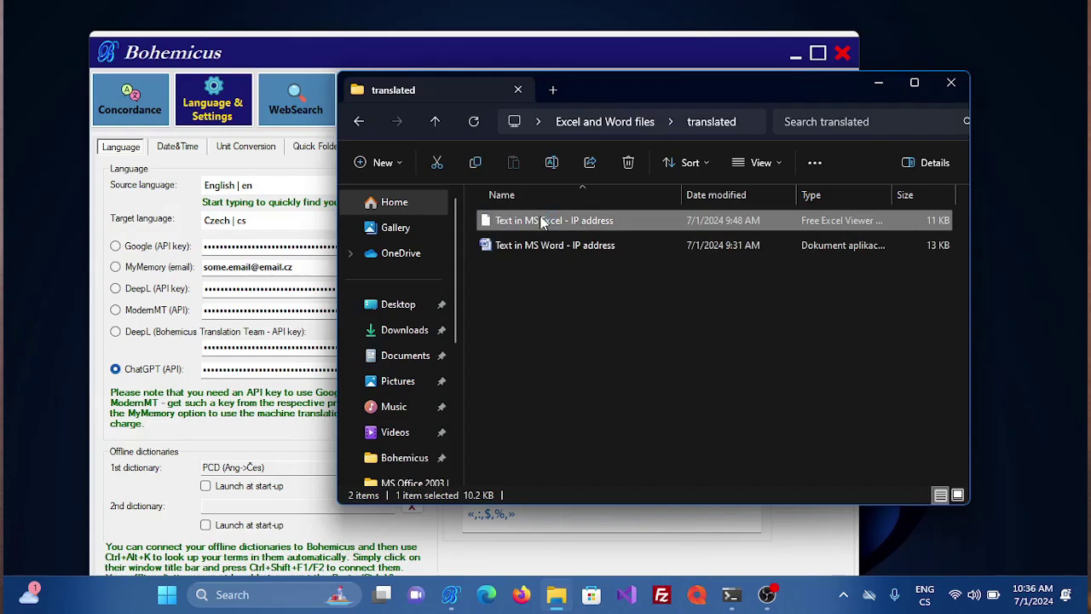
double_click(541, 220)
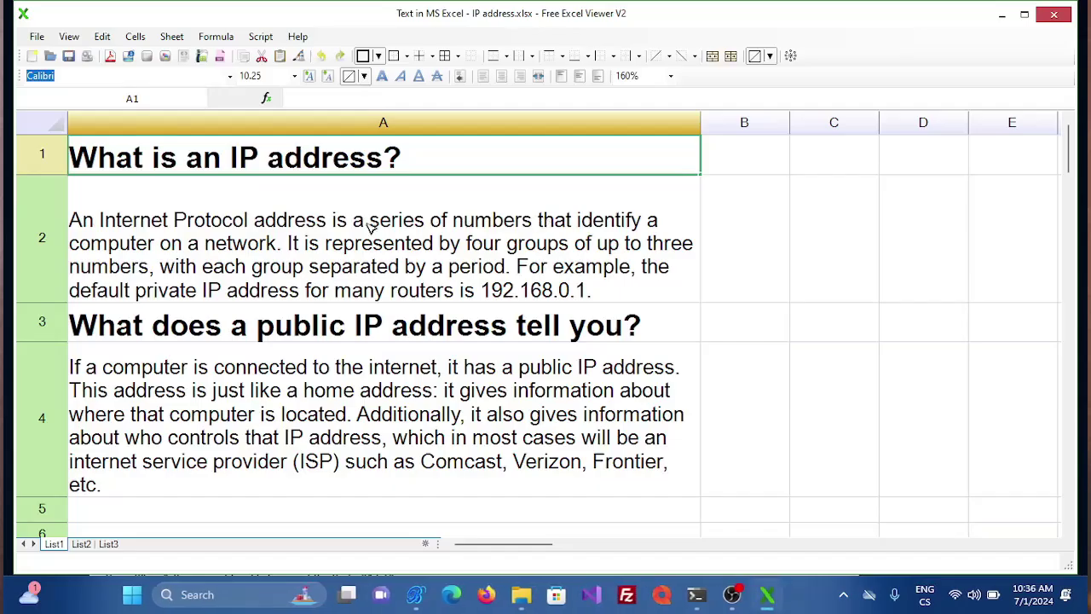
scroll(367, 231, "down", 5)
scroll(368, 231, "up", 5)
left_click(80, 548)
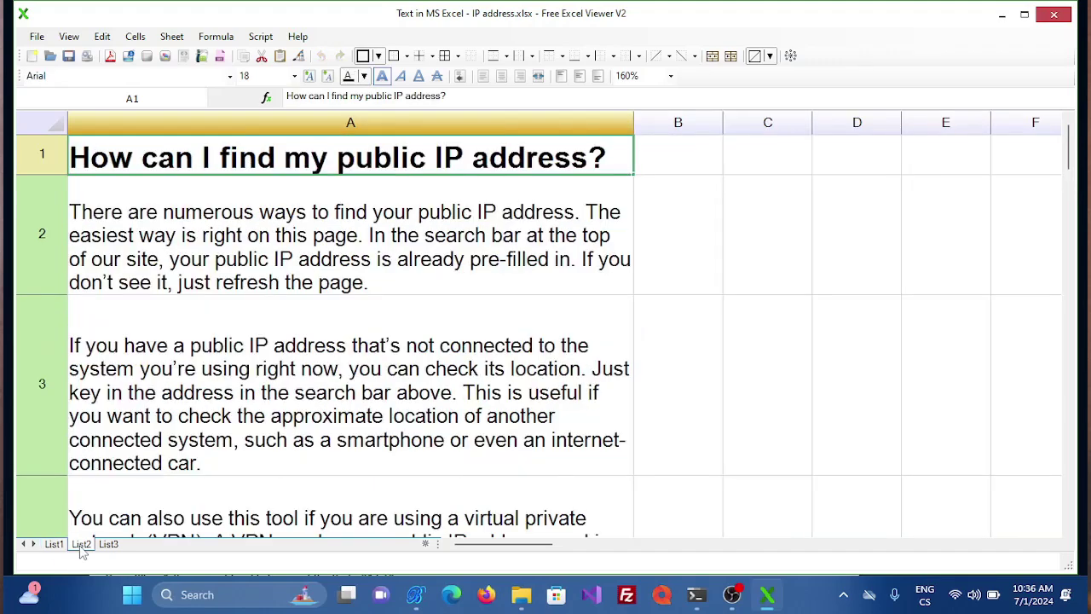
left_click(51, 545)
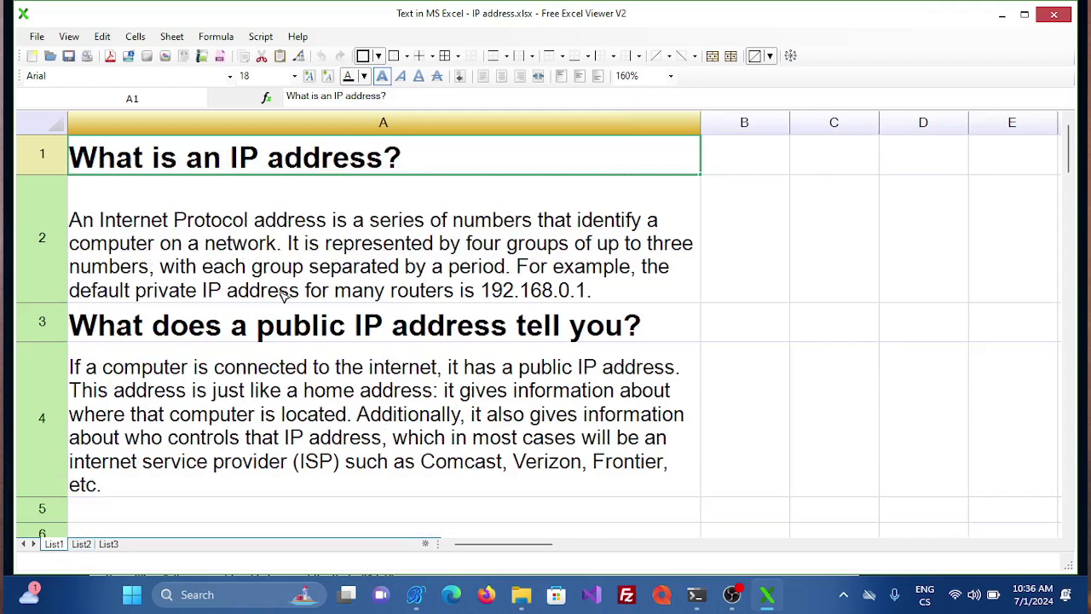
left_click(1056, 17)
left_click(520, 349)
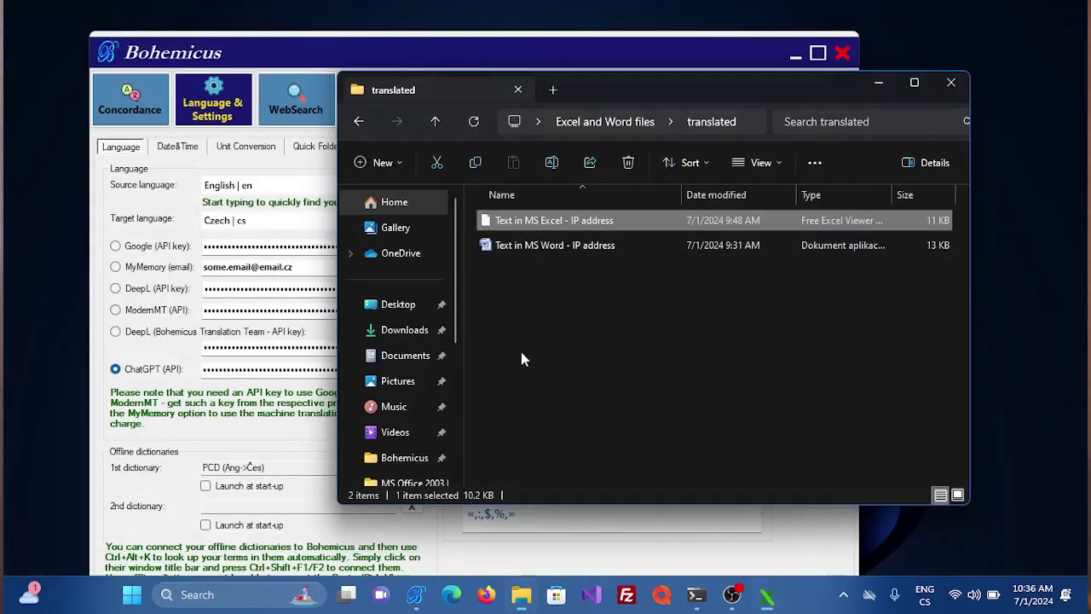
left_click(540, 247)
double_click(540, 248)
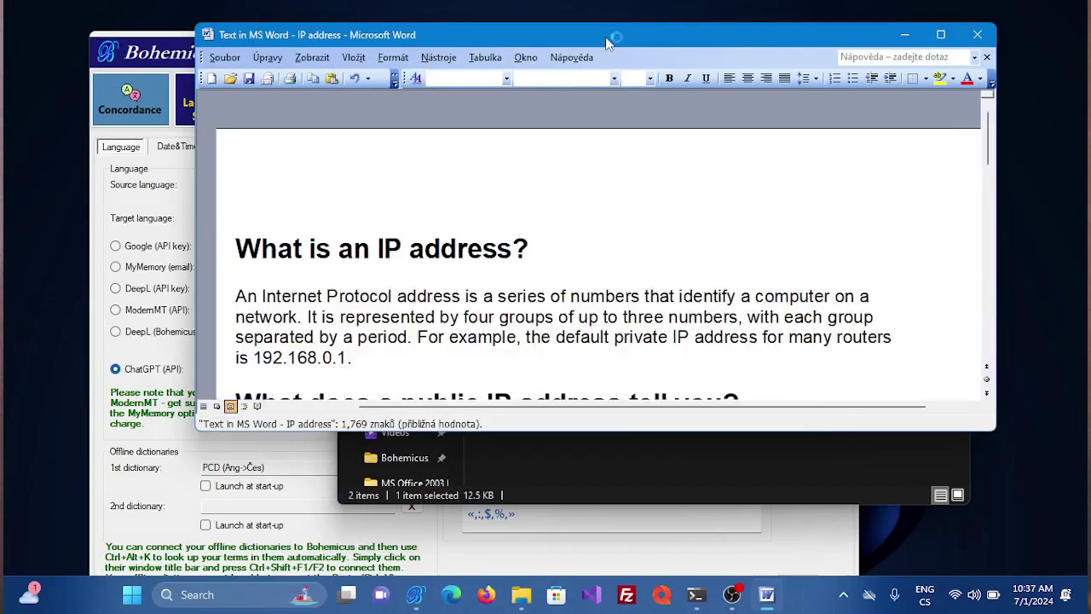
double_click(587, 41)
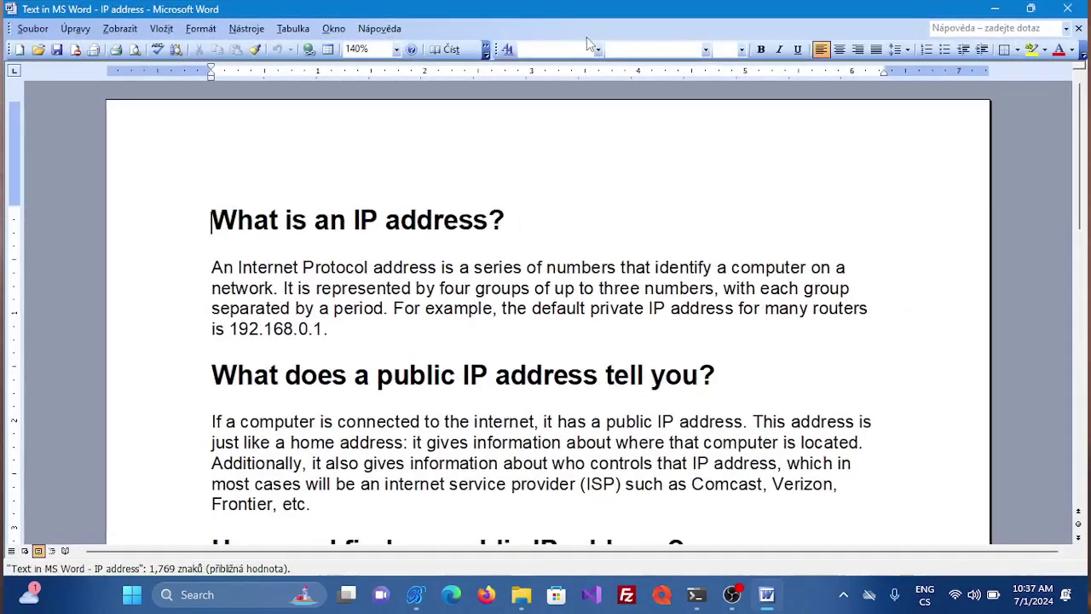
scroll(518, 291, "down", 6)
scroll(517, 291, "down", 5)
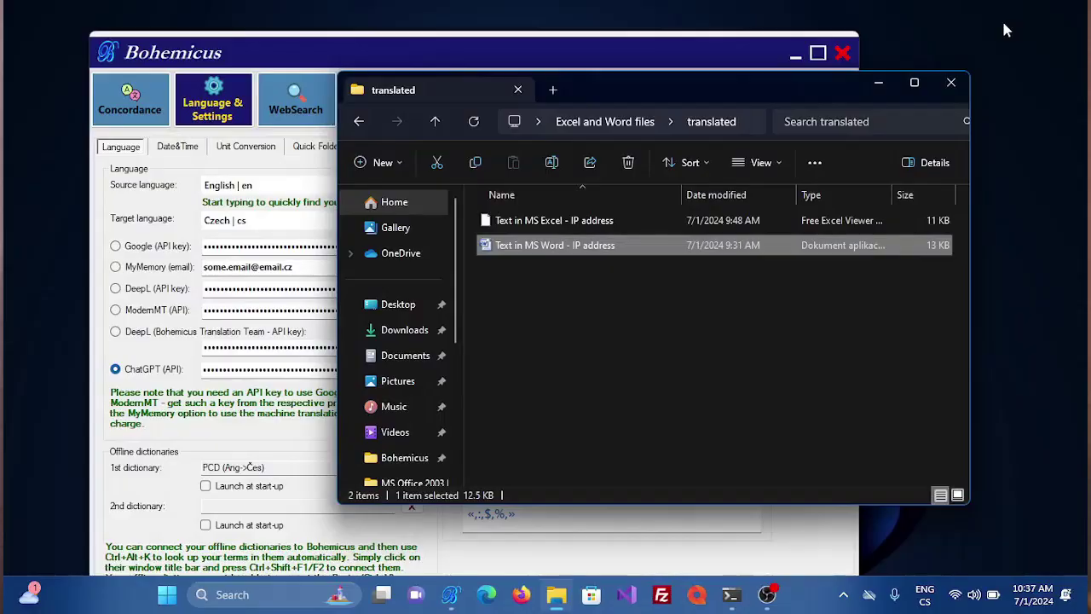
- Keep English | en as source language and set Spanish | es as target language
mouse_move(725, 53)
left_mouse_down()
mouse_move(779, 53)
mouse_move(787, 40)
left_mouse_up()
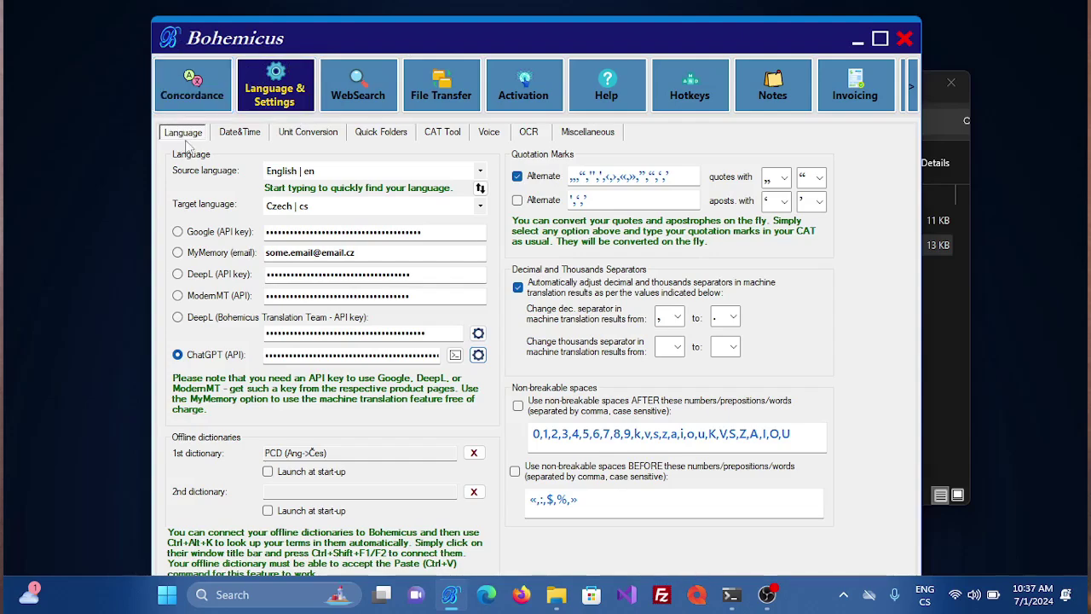
left_click(321, 174)
key("Escape")
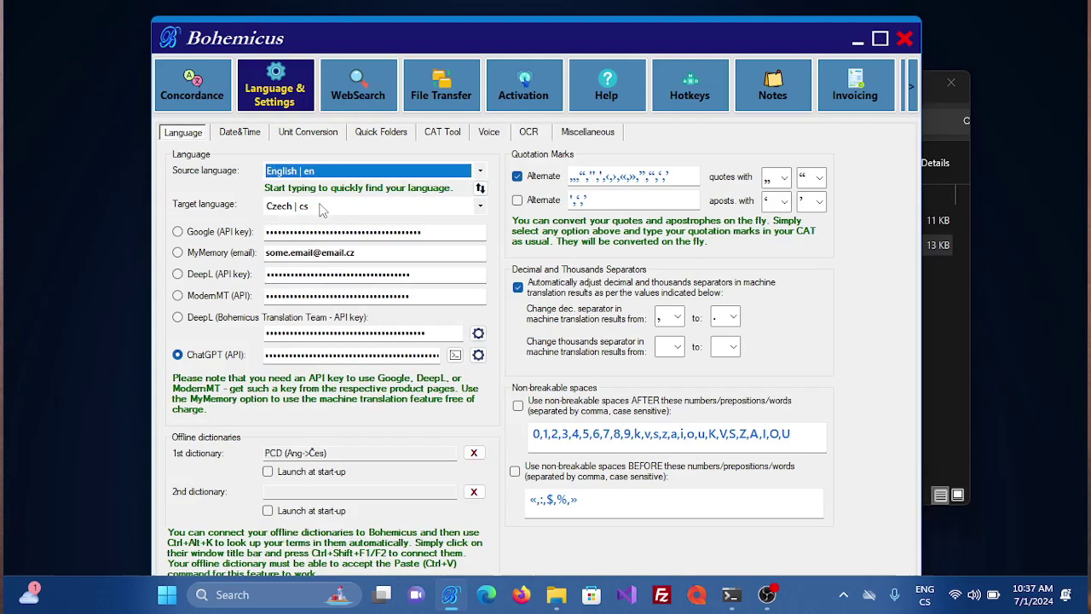
left_click(319, 204)
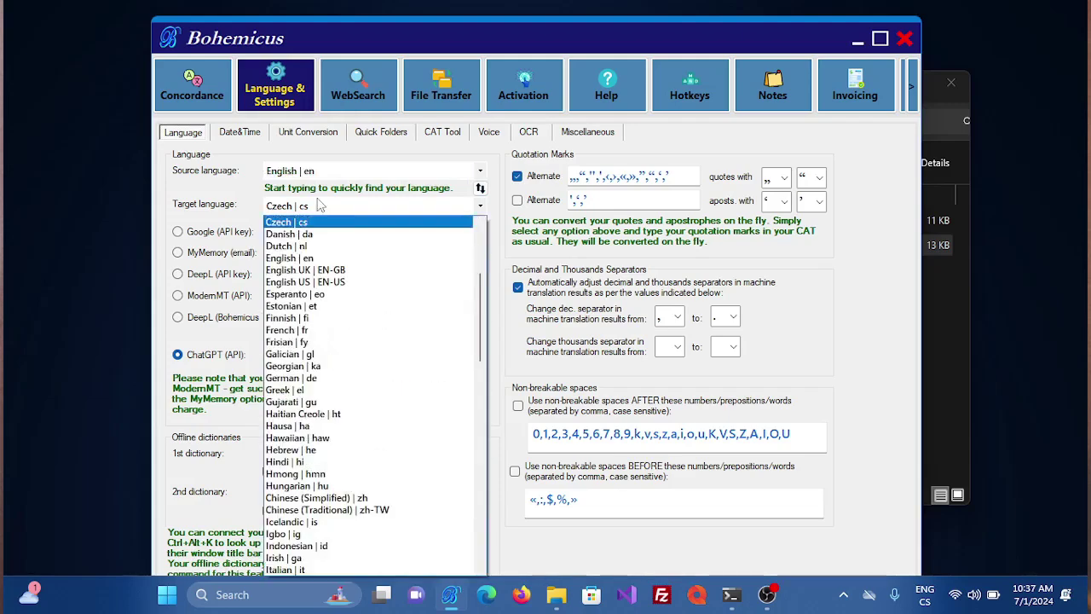
type("spa")
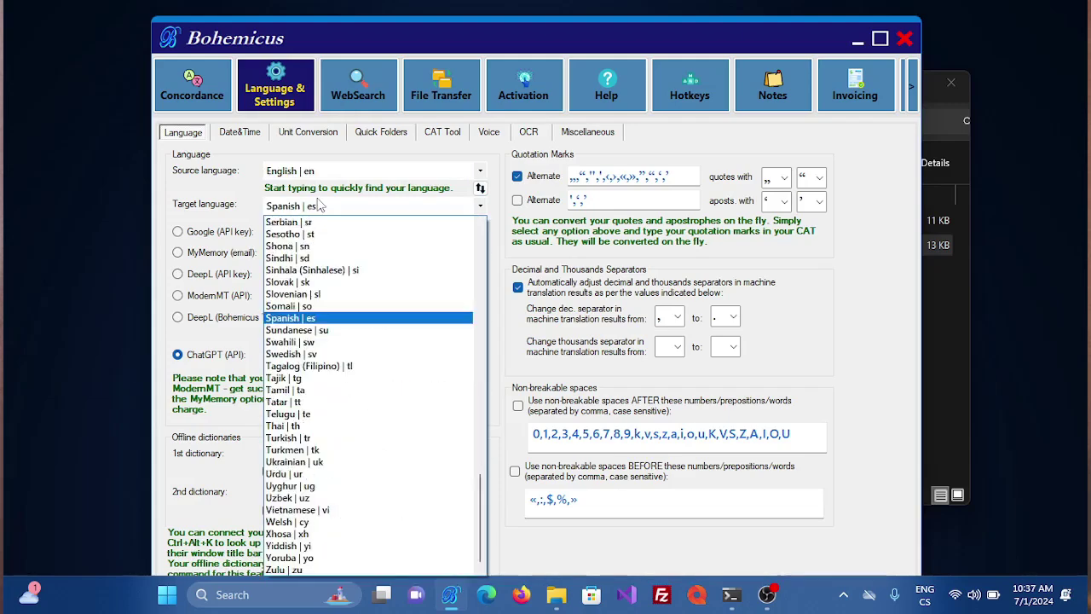
key("Return")
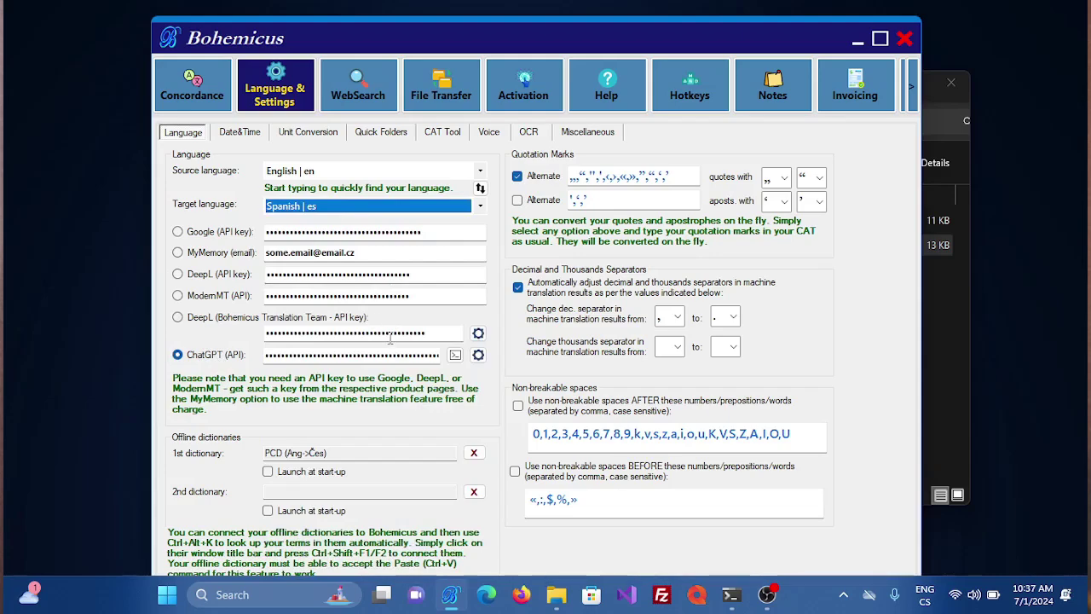
- Change the ChatGPT engine from gpt-4o to gpt-3.5-turbo and save the setting
left_click(478, 355)
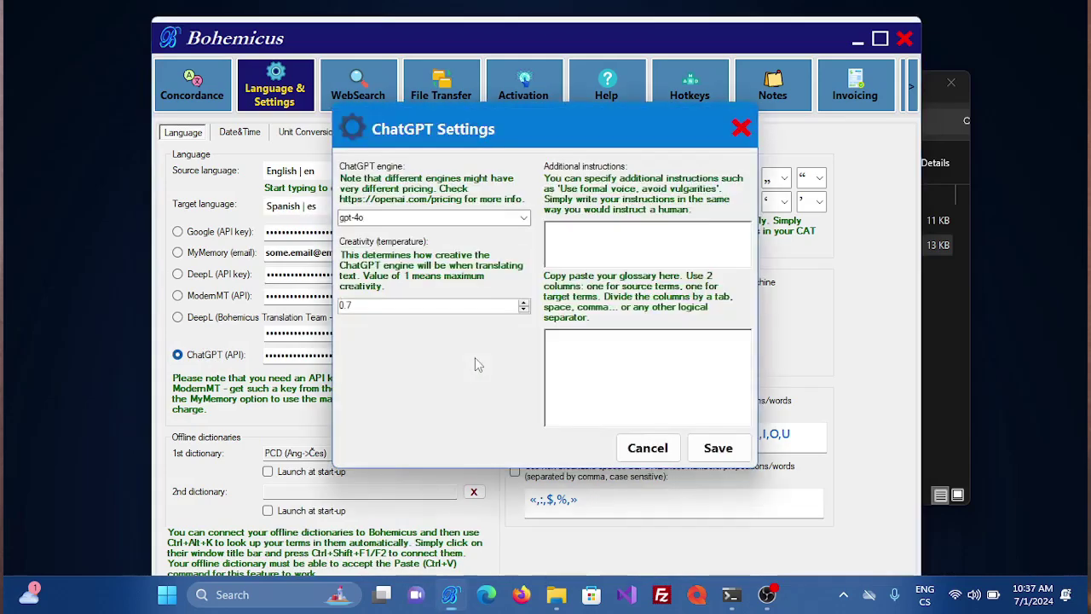
left_click(524, 218)
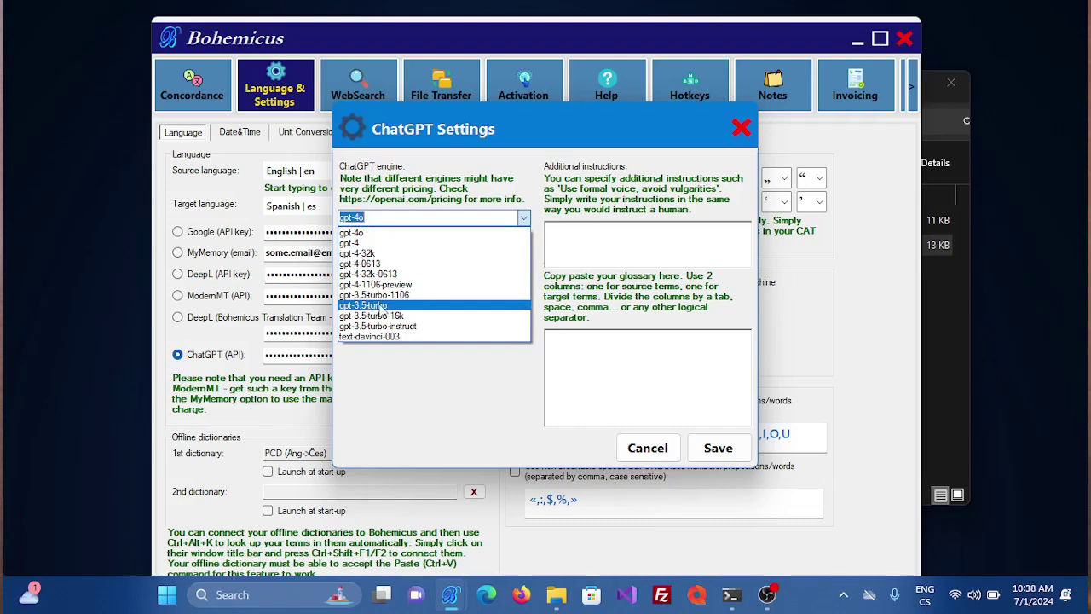
left_click(381, 309)
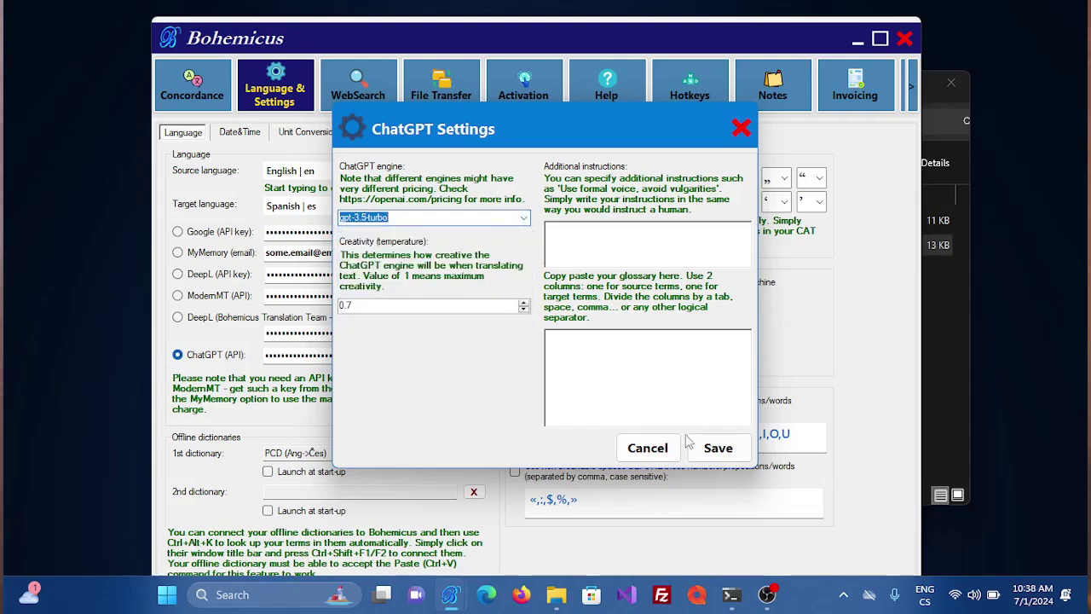
left_click(712, 448)
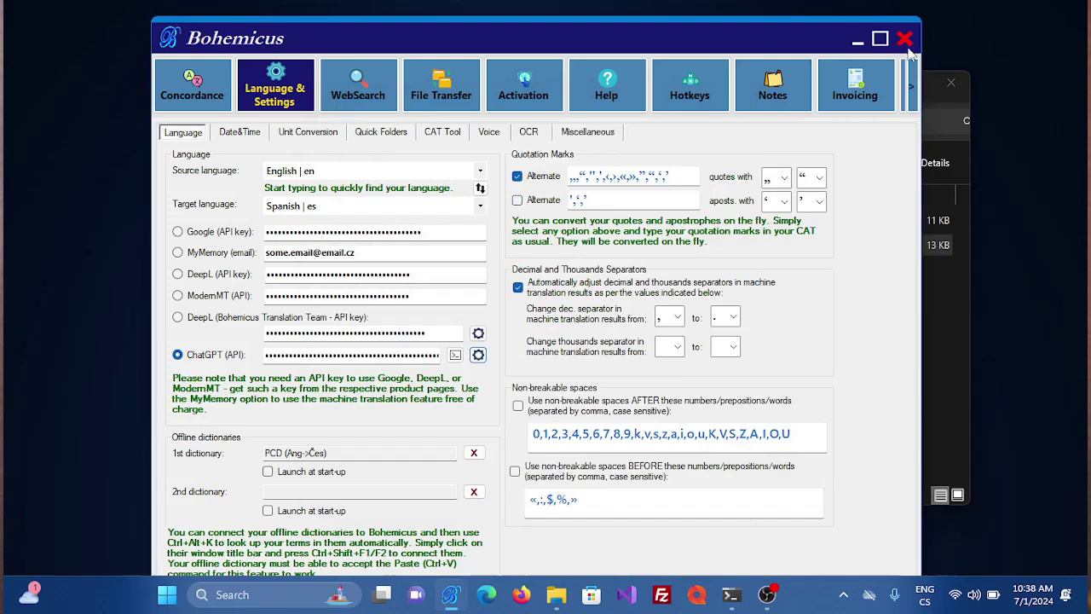
- Go to the Trados/CATs module's XLIFF Pretranslate / Remove ATs page
left_click(913, 87)
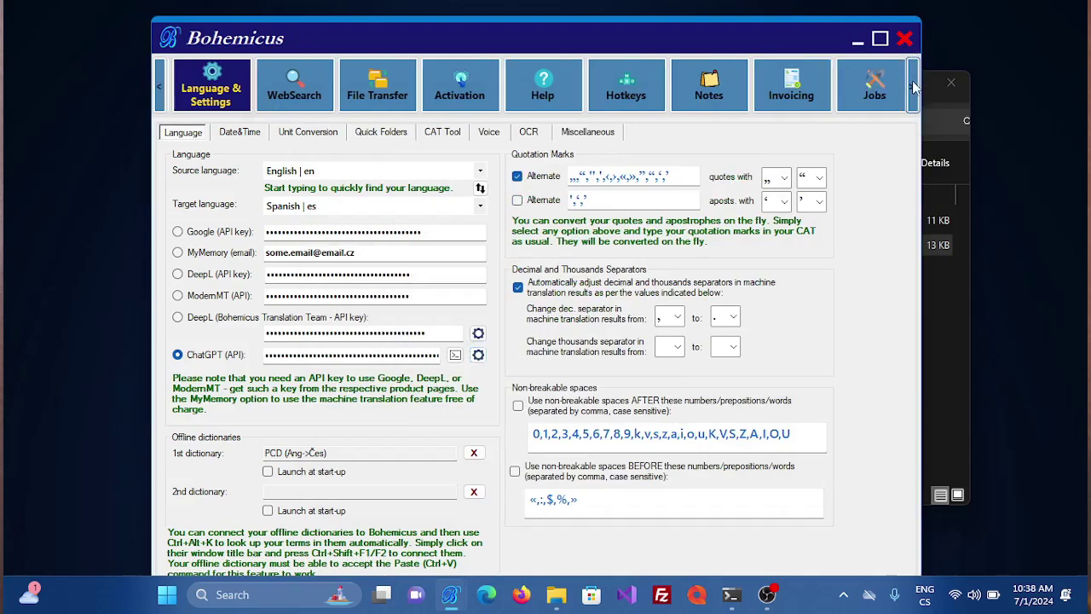
left_click(913, 86)
left_click(913, 86)
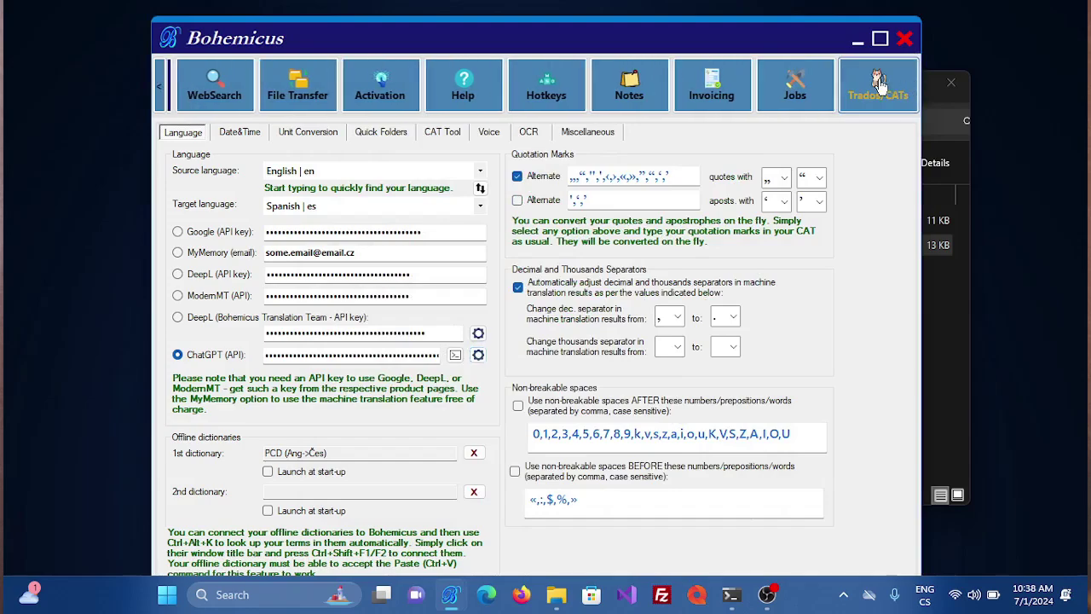
left_click(879, 86)
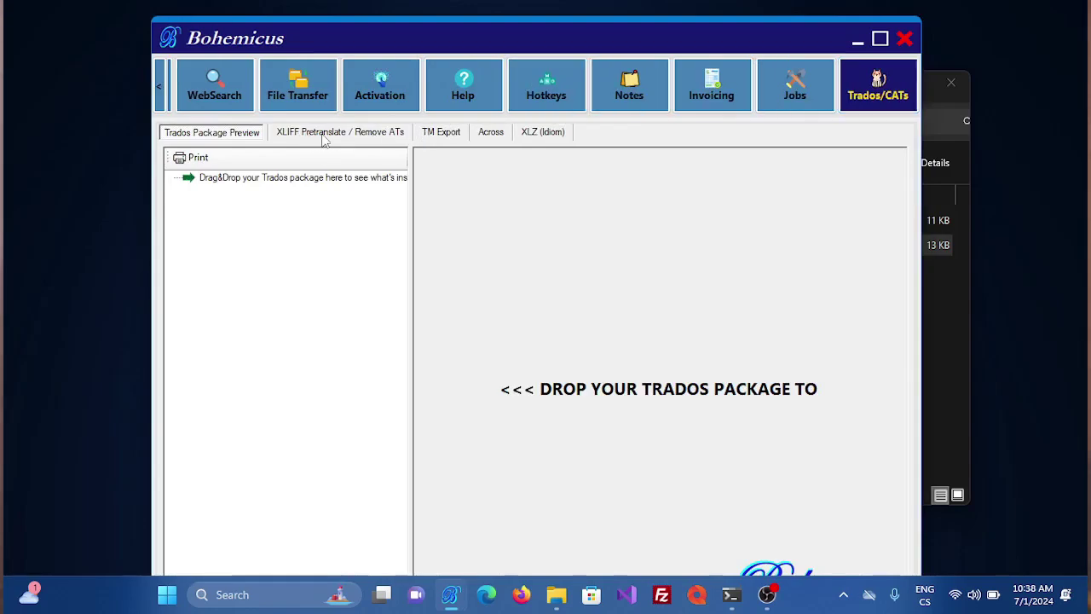
left_click(324, 135)
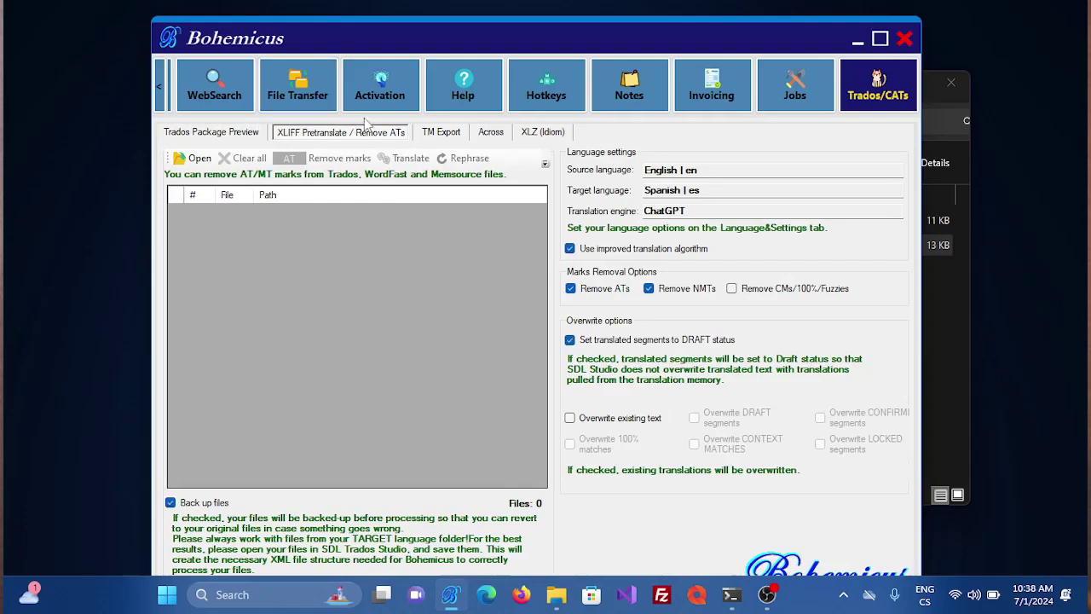
- Drag the .xlsx and .docx IP address files into the XLIFF pretranslate list
left_click_drag(754, 44, 663, 41)
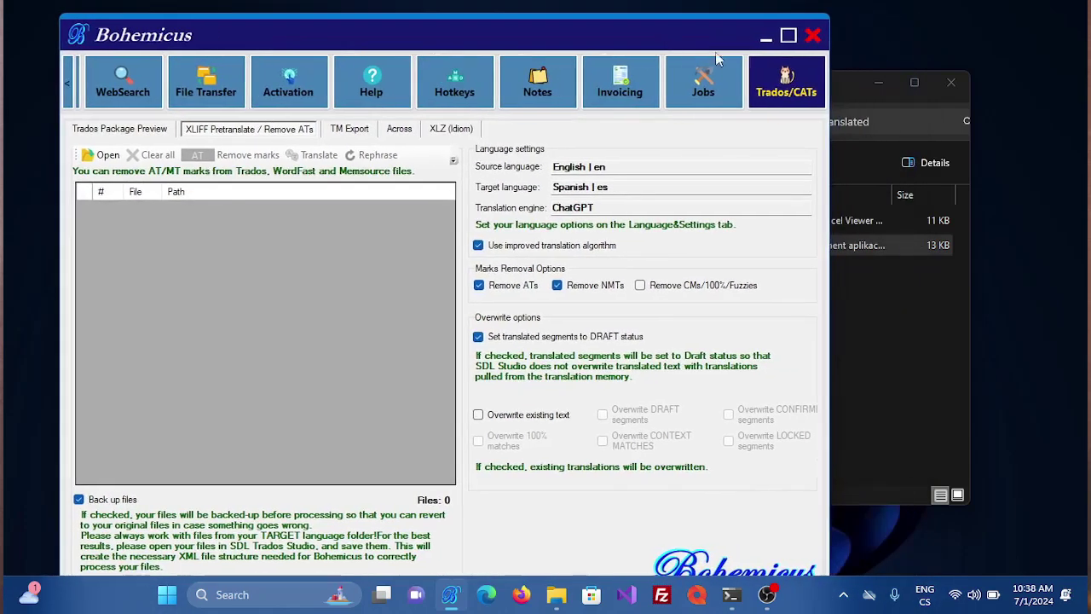
left_click_drag(847, 83, 960, 91)
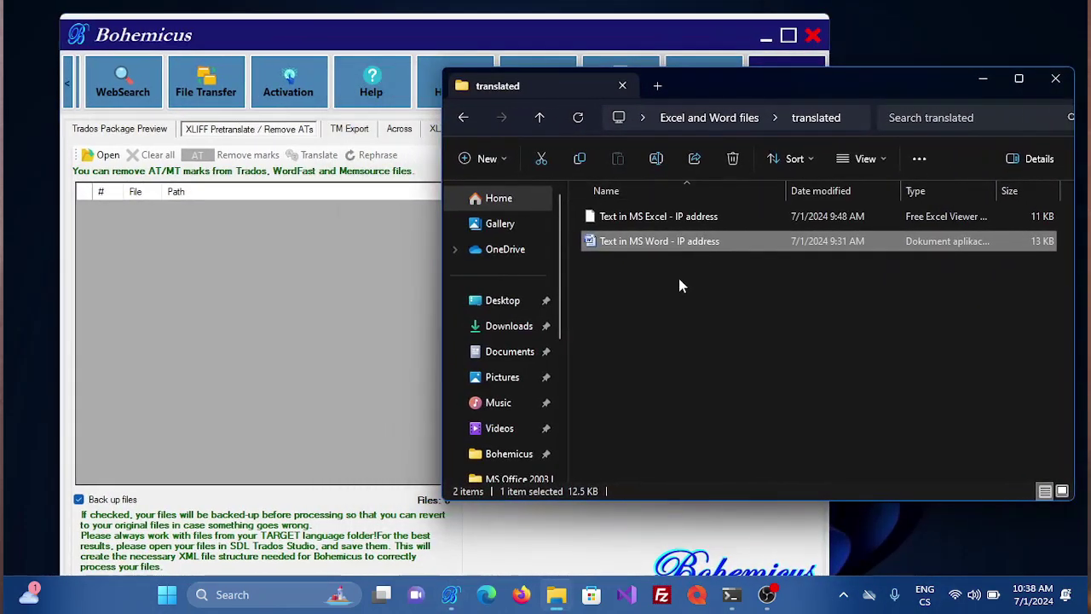
mouse_move(667, 281)
left_mouse_down()
mouse_move(639, 245)
mouse_move(641, 223)
mouse_move(656, 215)
mouse_move(526, 284)
mouse_move(301, 290)
left_mouse_up()
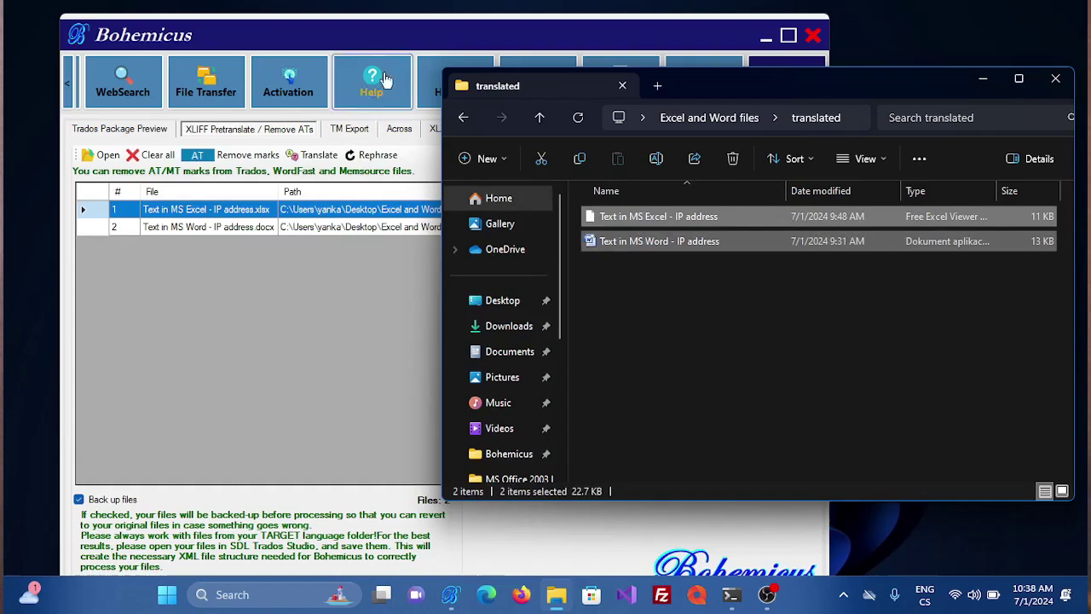
left_click_drag(385, 40, 478, 27)
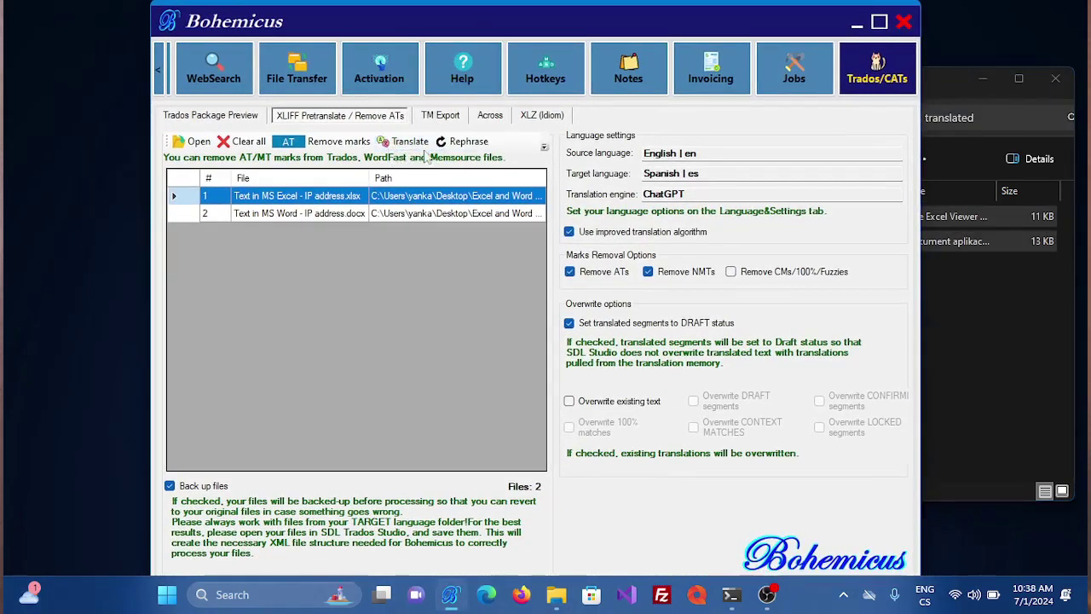
- Translate both files into Spanish with ChatGPT (11 of 11 units each) and close the report
left_click(400, 143)
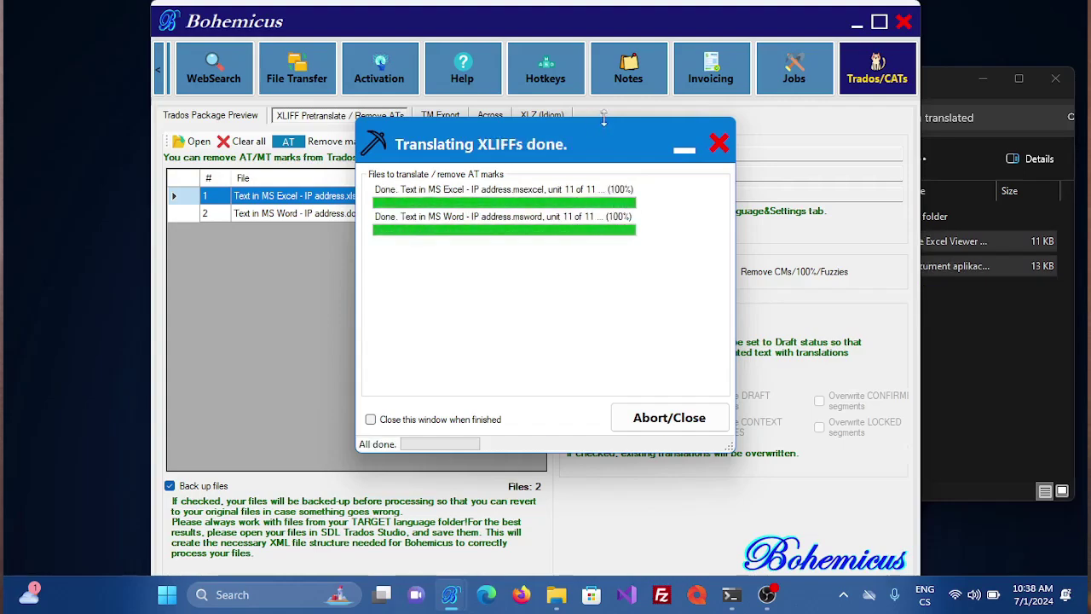
left_click(663, 422)
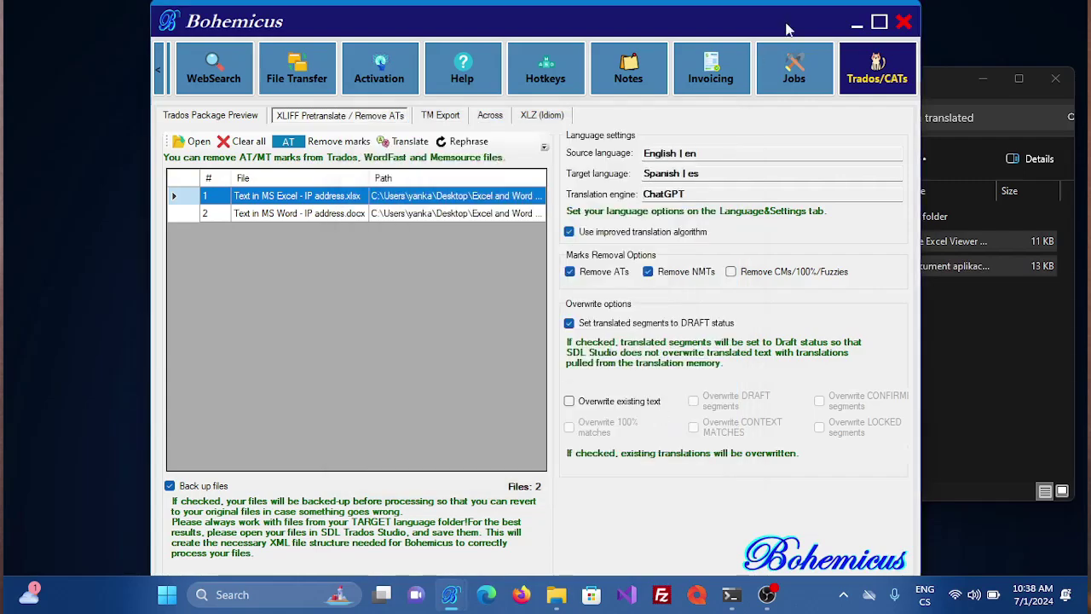
- Minimize Bohemicus and open 'Text in MS Excel - IP address' from the translated folder
left_click(856, 24)
left_click_drag(872, 82, 736, 78)
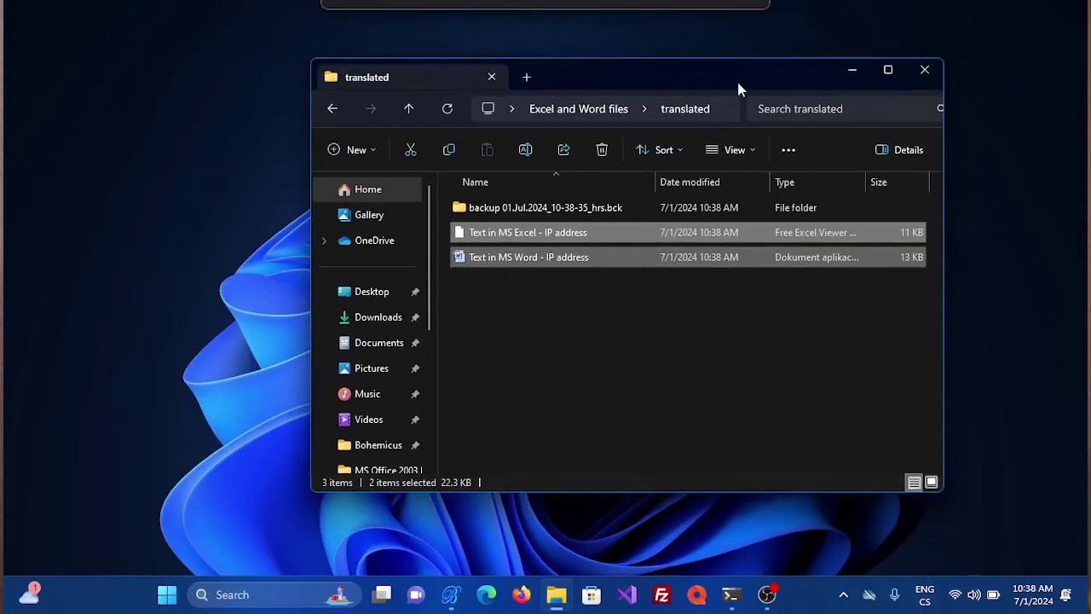
left_click(568, 302)
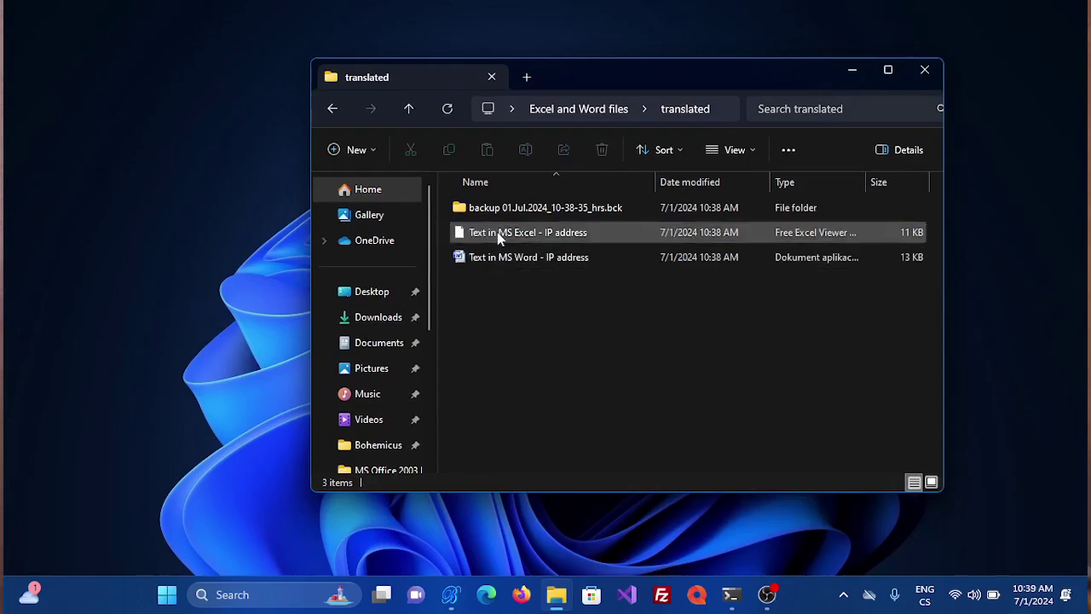
left_click(530, 237)
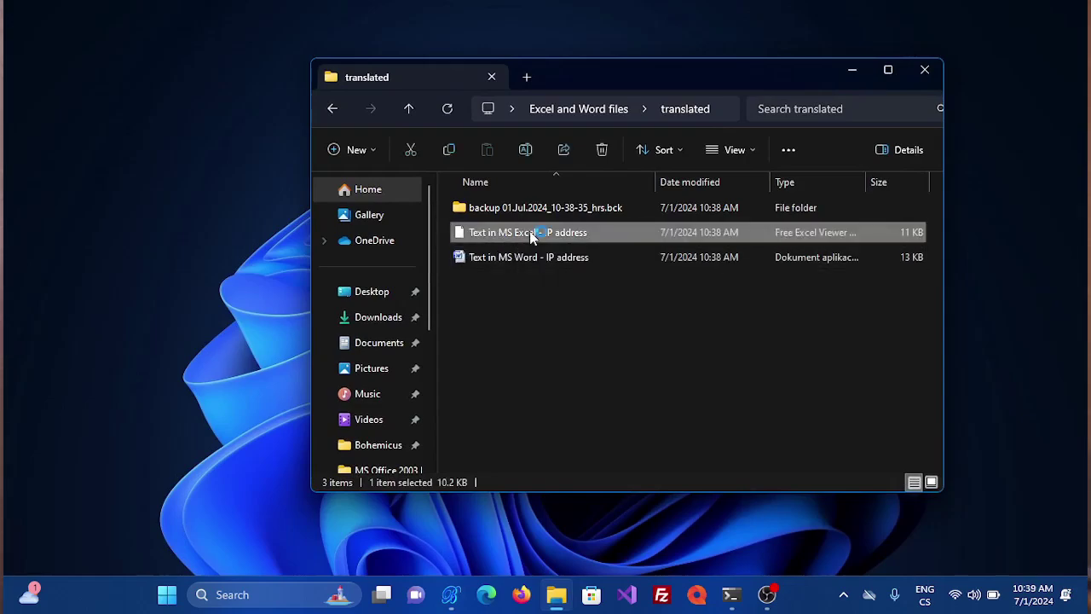
double_click(531, 237)
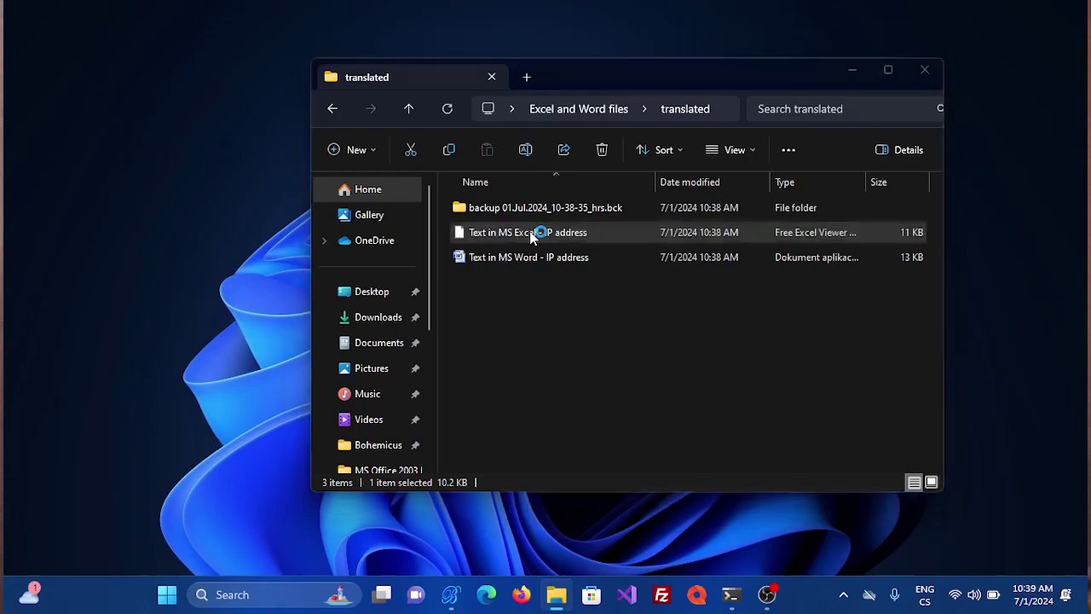
- Review the Spanish text on sheets List1 and List2, including cell A2
scroll(326, 216, "down", 3)
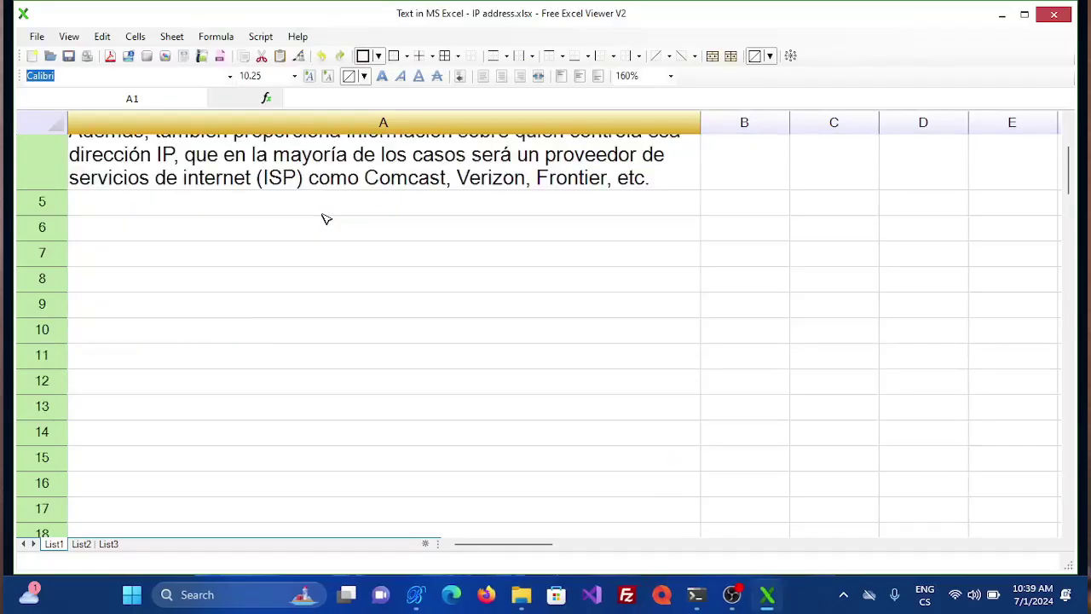
scroll(327, 216, "up", 3)
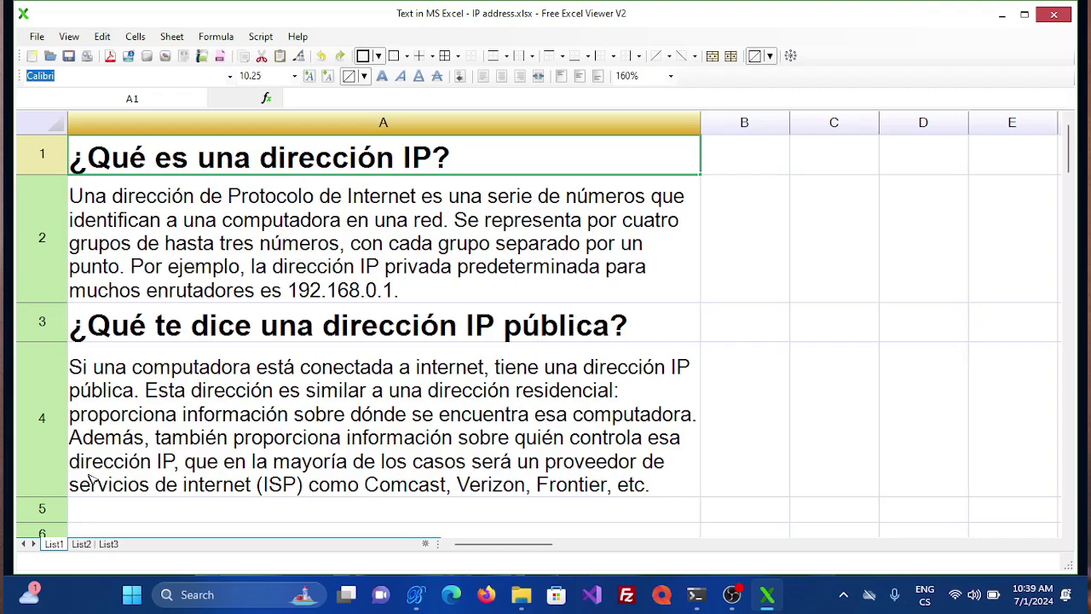
left_click(80, 545)
left_click(175, 254)
scroll(183, 314, "down", 2)
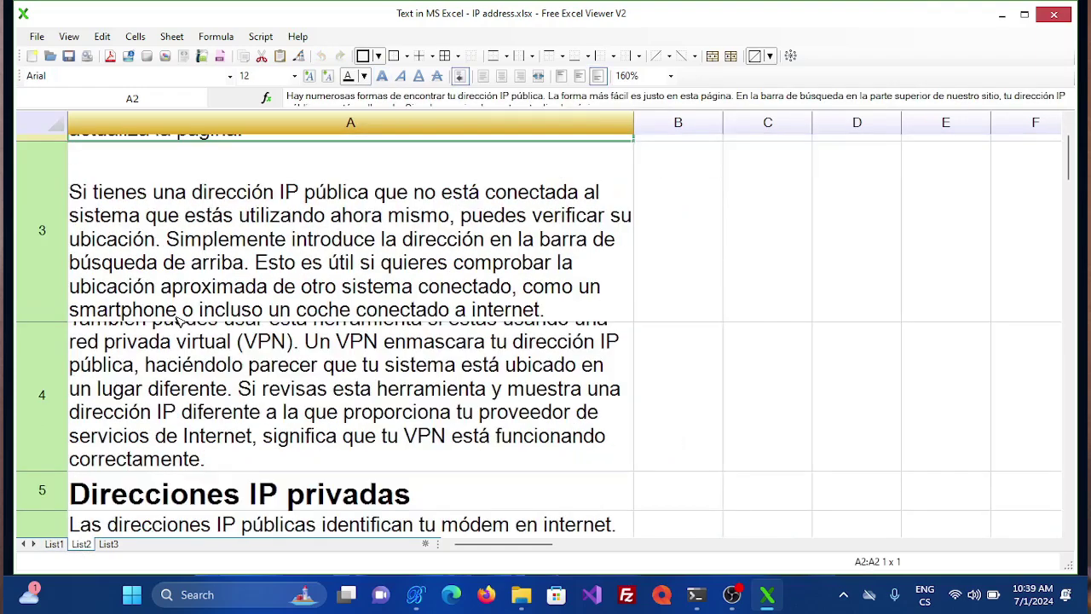
scroll(179, 320, "down", 3)
scroll(182, 335, "up", 5)
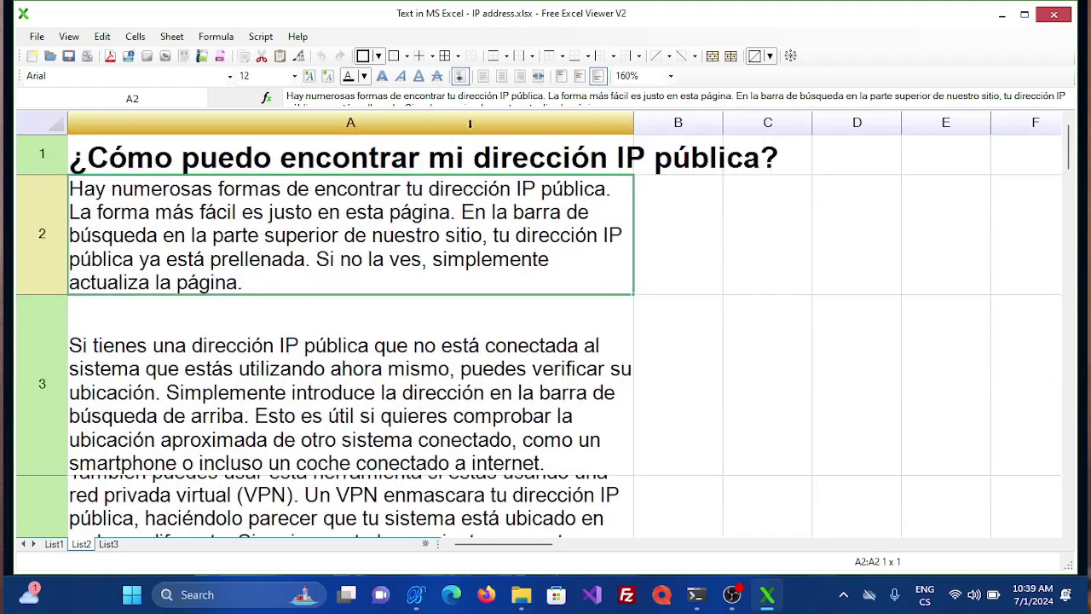
- Exit Free Excel Viewer, confirming the exit, and select the translated Word file
left_click(1054, 15)
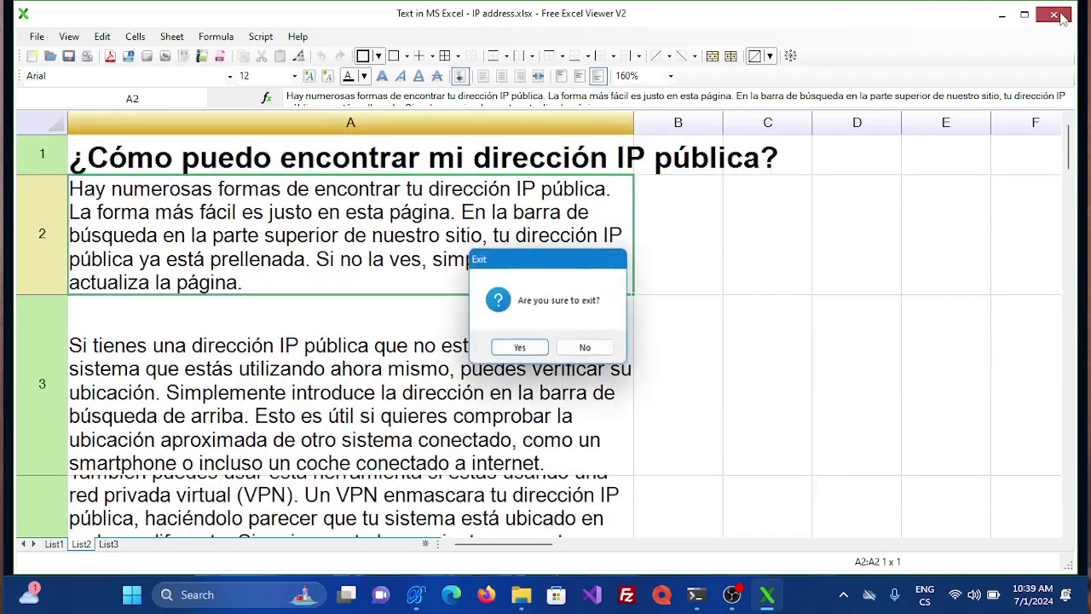
left_click(535, 351)
left_click(495, 258)
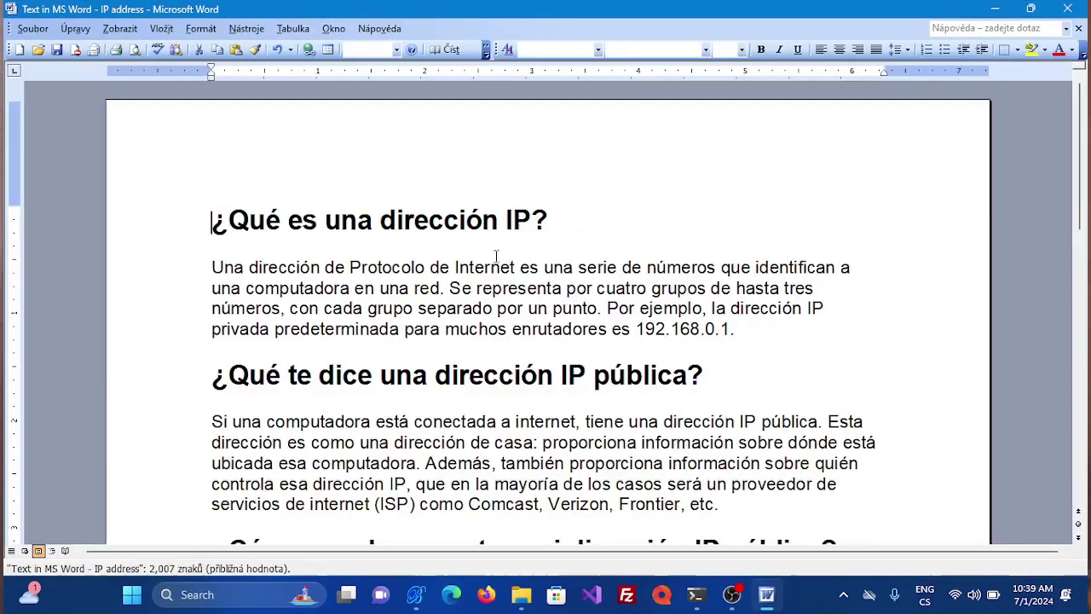
- Scroll through the Spanish headings and paragraphs of the IP address Word document
scroll(420, 226, "down", 5)
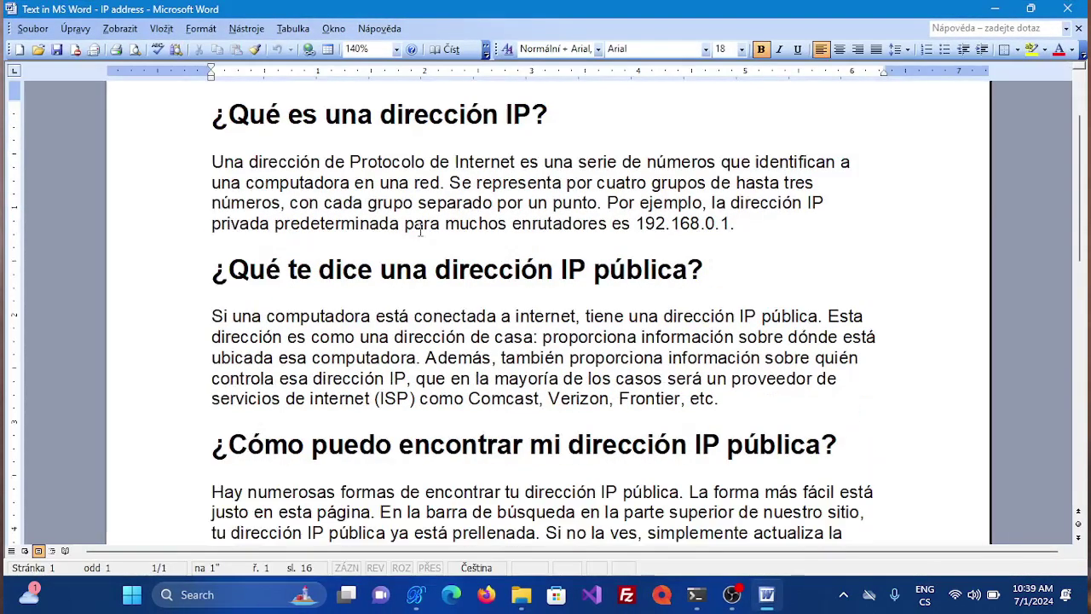
scroll(423, 243, "down", 10)
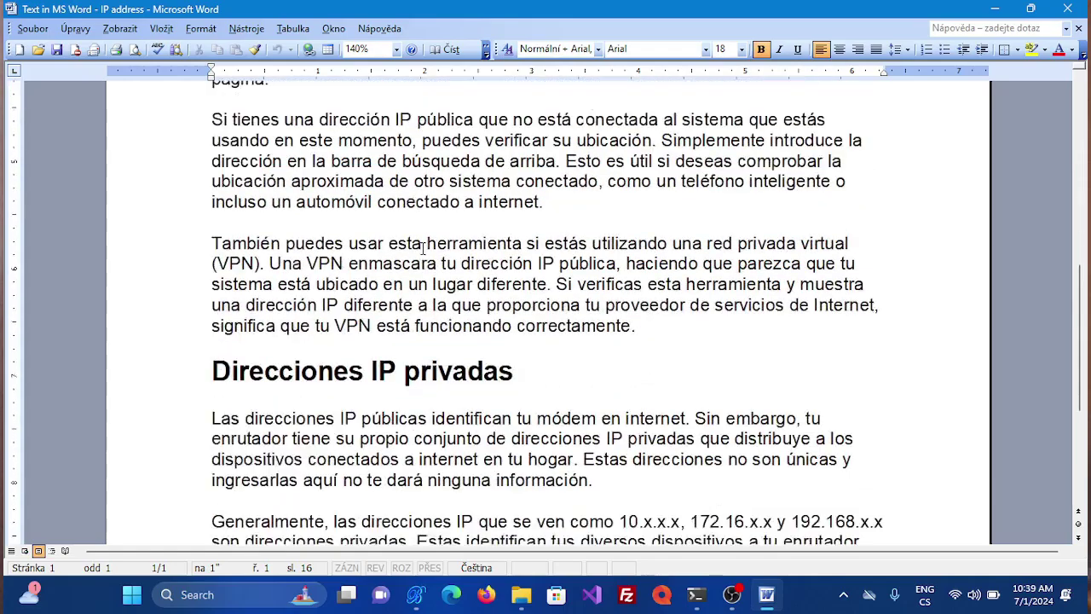
scroll(423, 248, "up", 10)
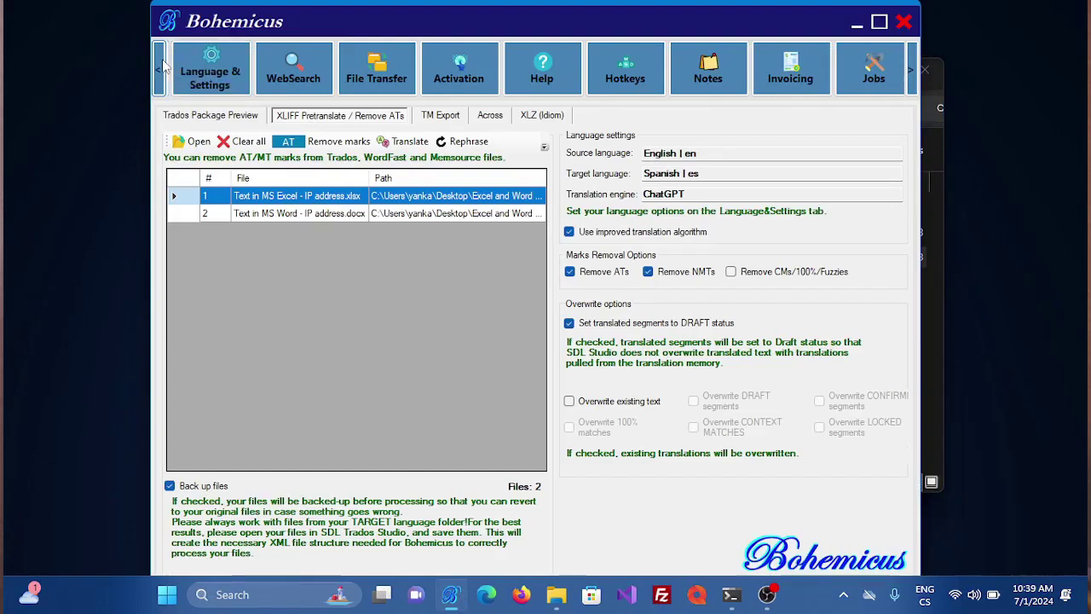
- Return to Language & Settings and select ModernMT (API) as the translation engine
left_click(159, 68)
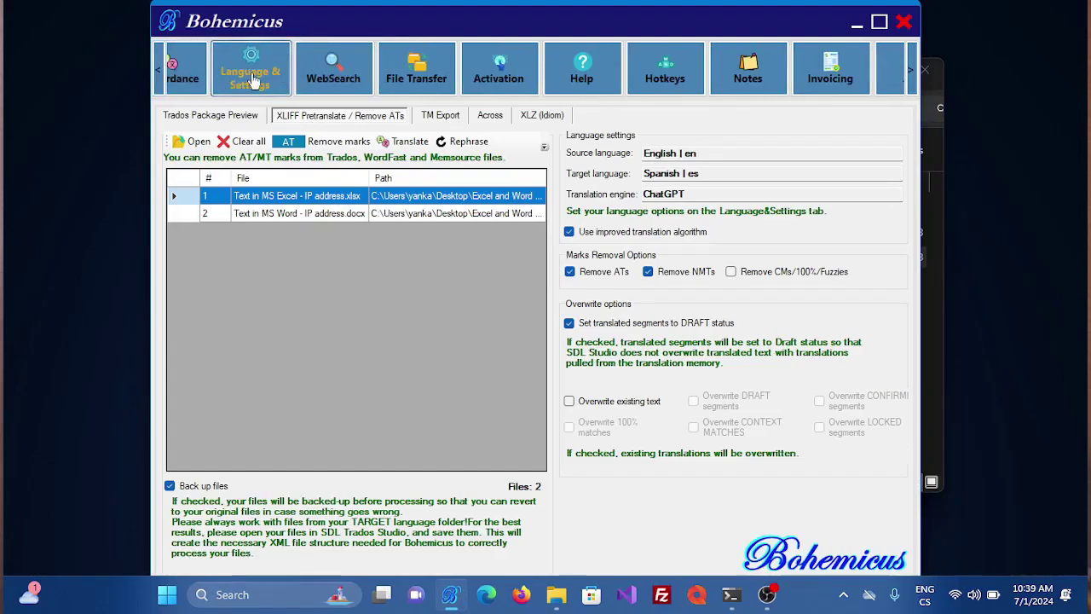
left_click(253, 81)
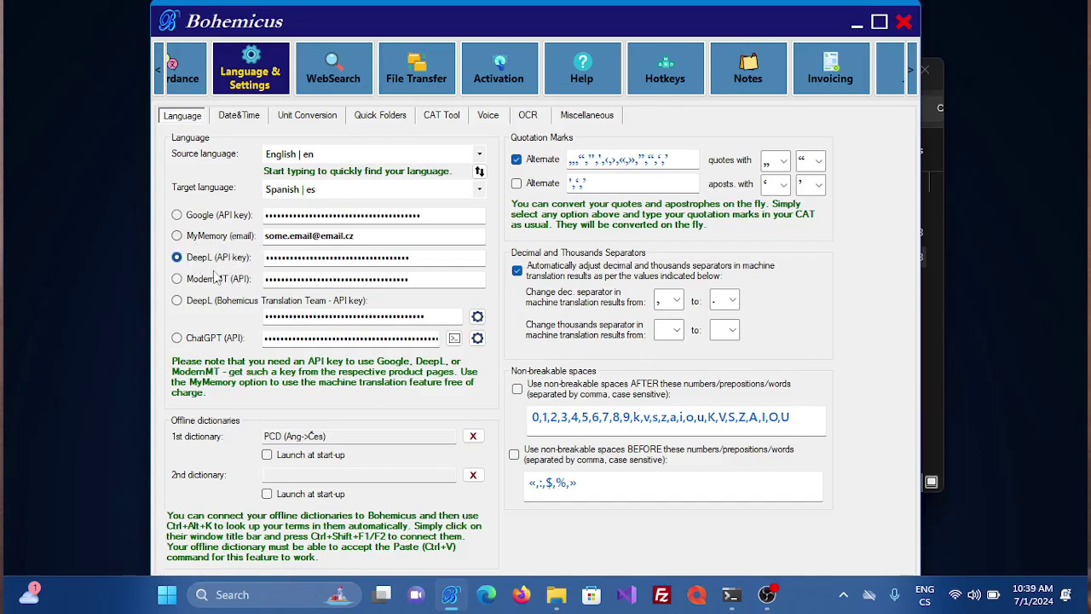
left_click(225, 273)
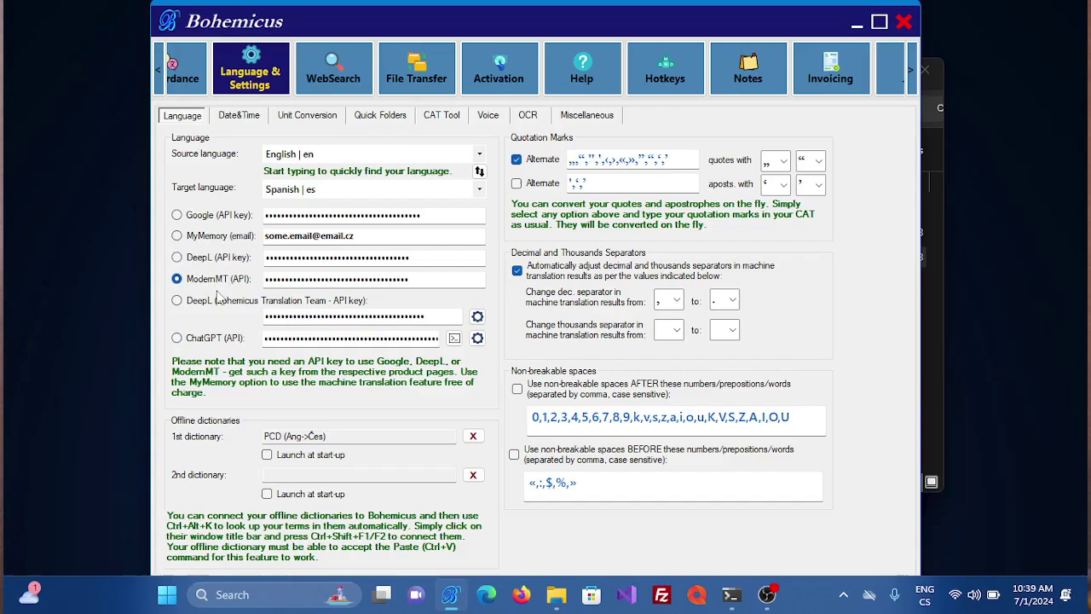